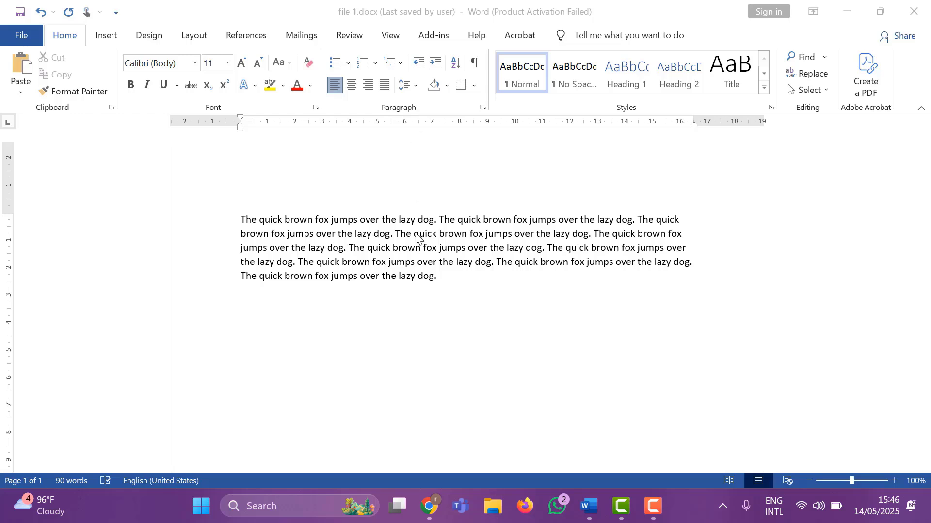
click(444, 276)
drag(443, 277, 242, 219)
click(457, 285)
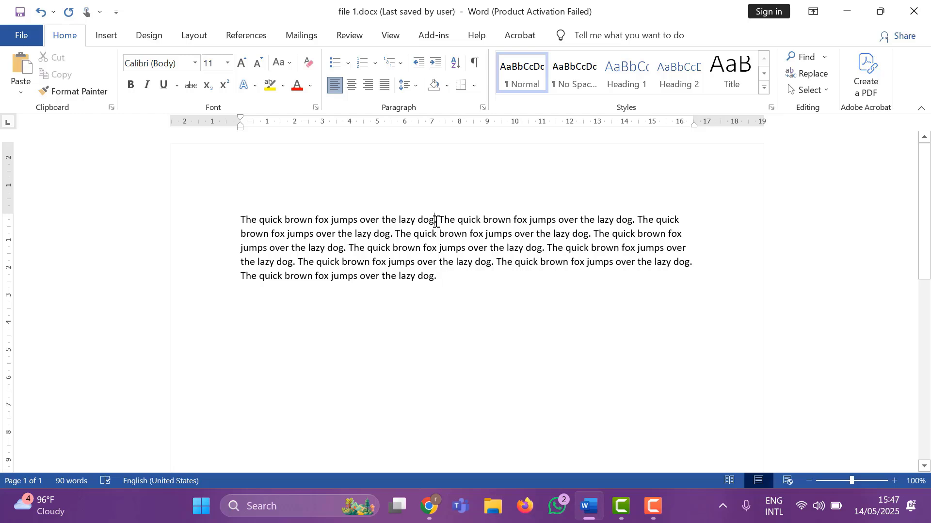
drag(438, 219, 245, 216)
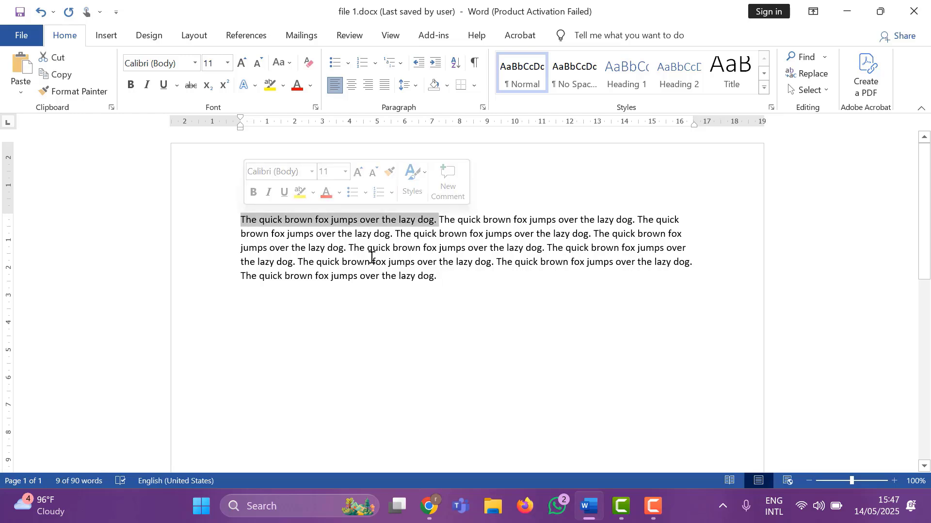
click(445, 278)
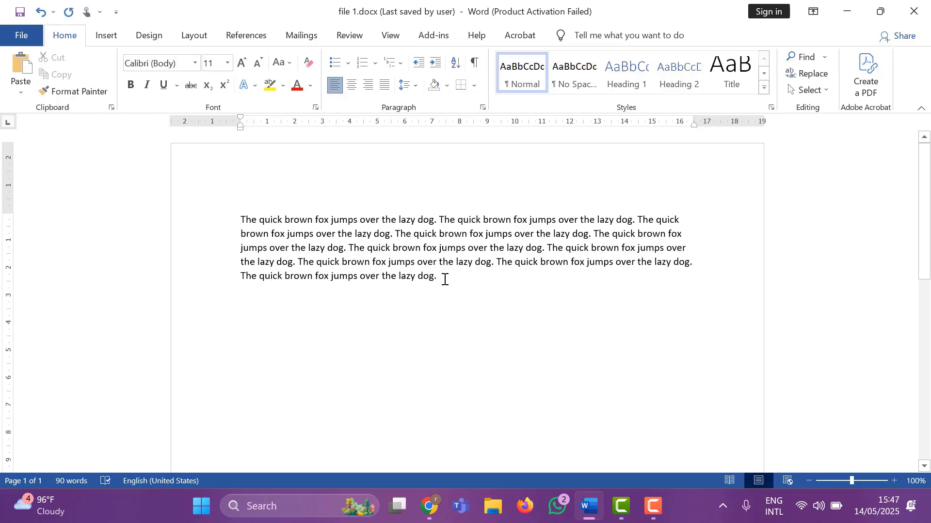
drag(443, 277, 243, 223)
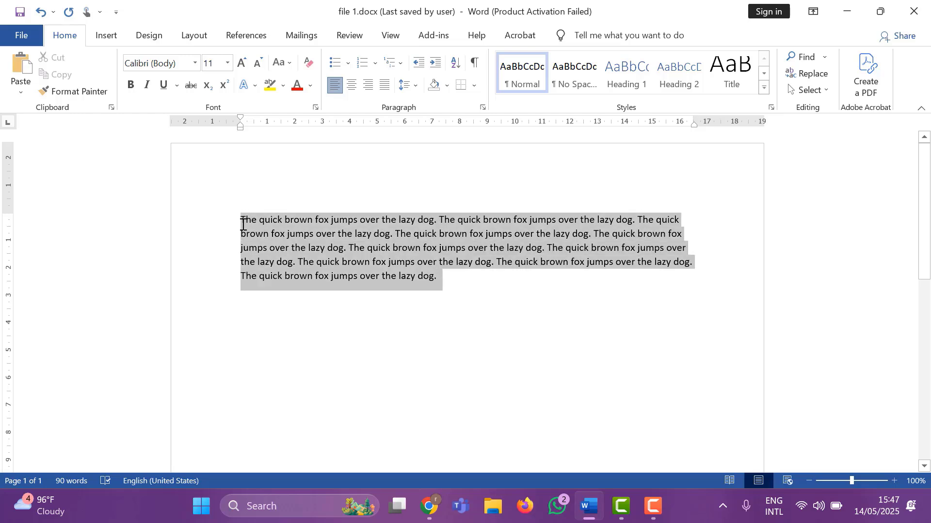
click(382, 249)
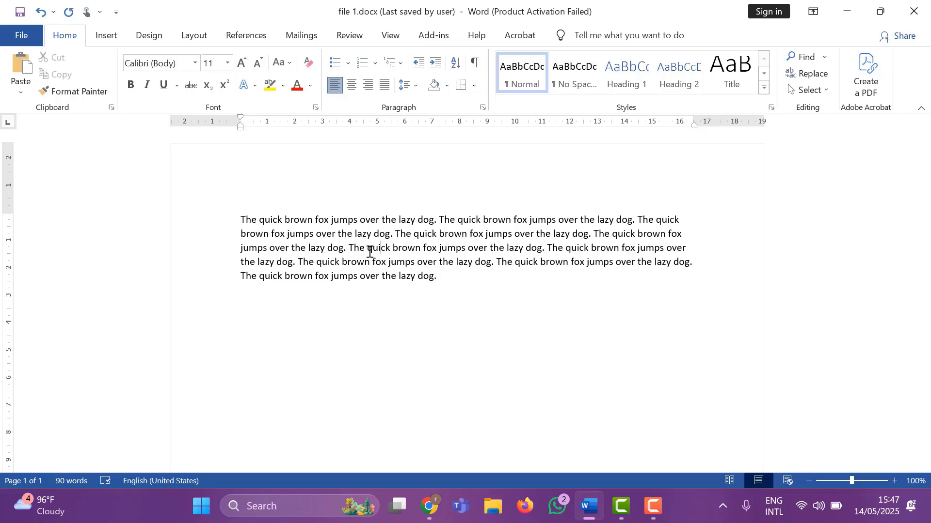
click(453, 272)
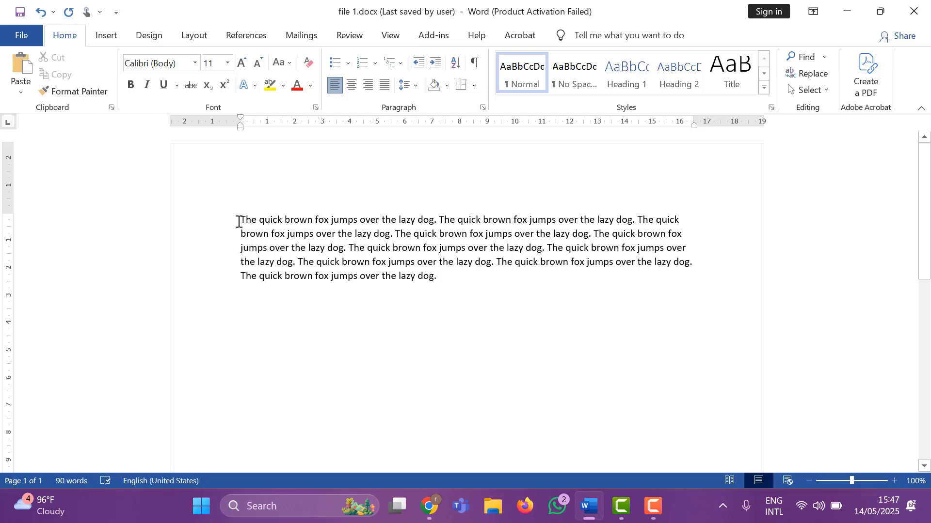
drag(240, 219, 441, 278)
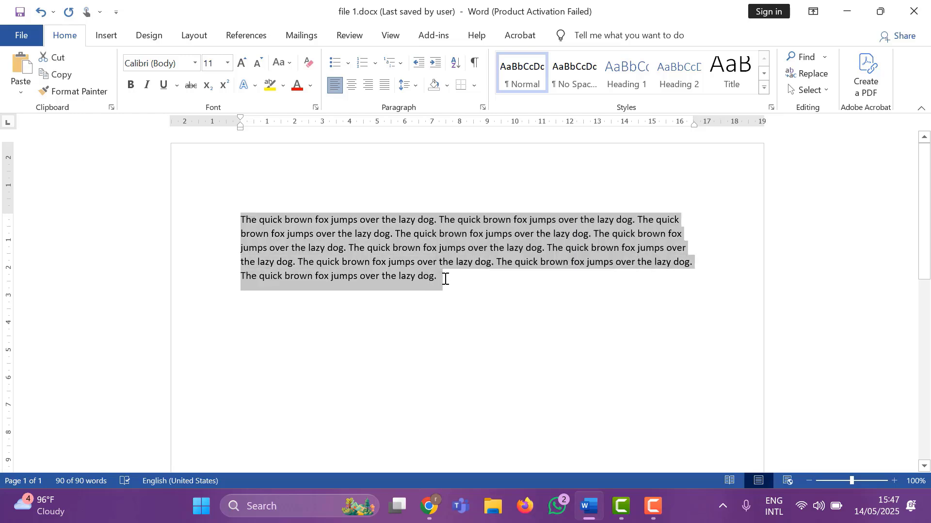
click(445, 279)
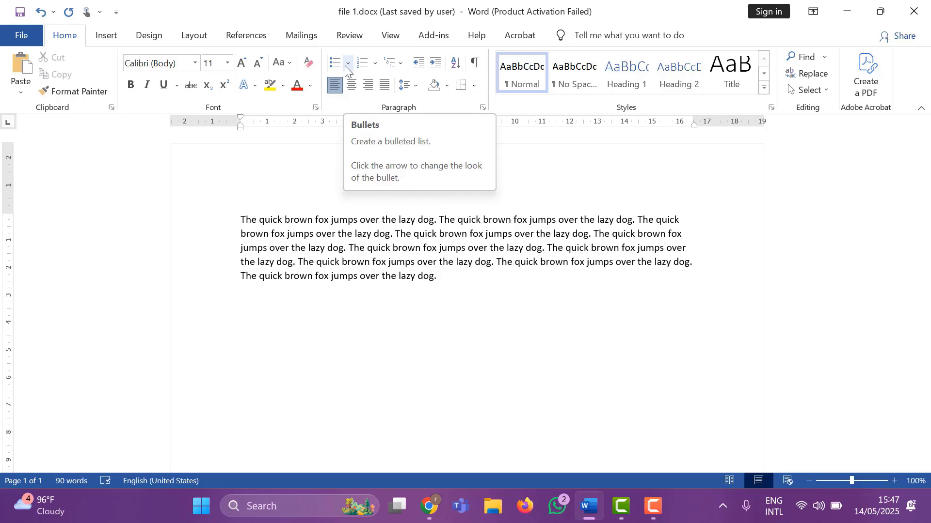
drag(241, 219, 449, 284)
click(449, 283)
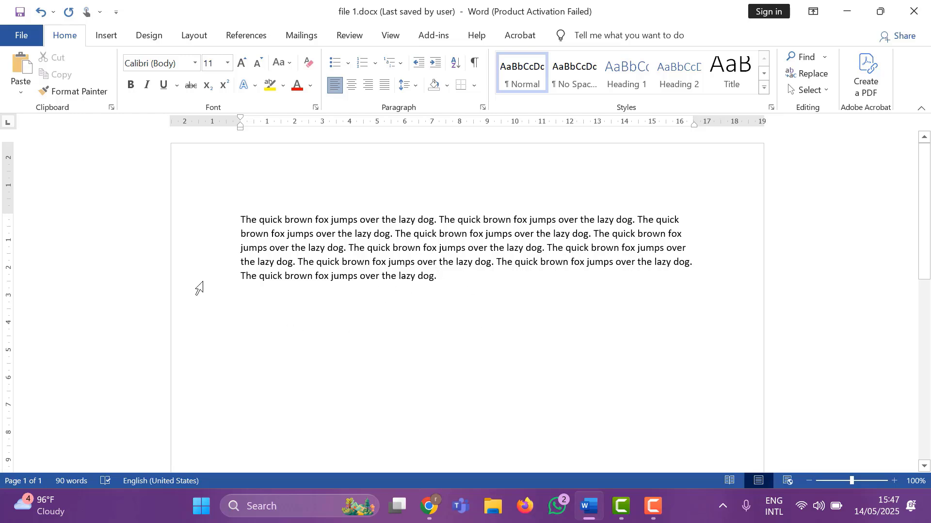
click(348, 63)
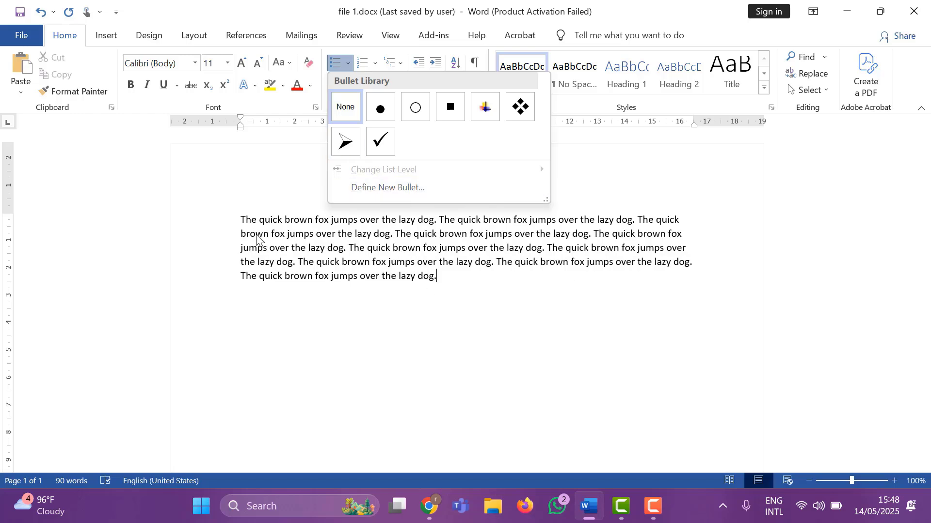
click(474, 304)
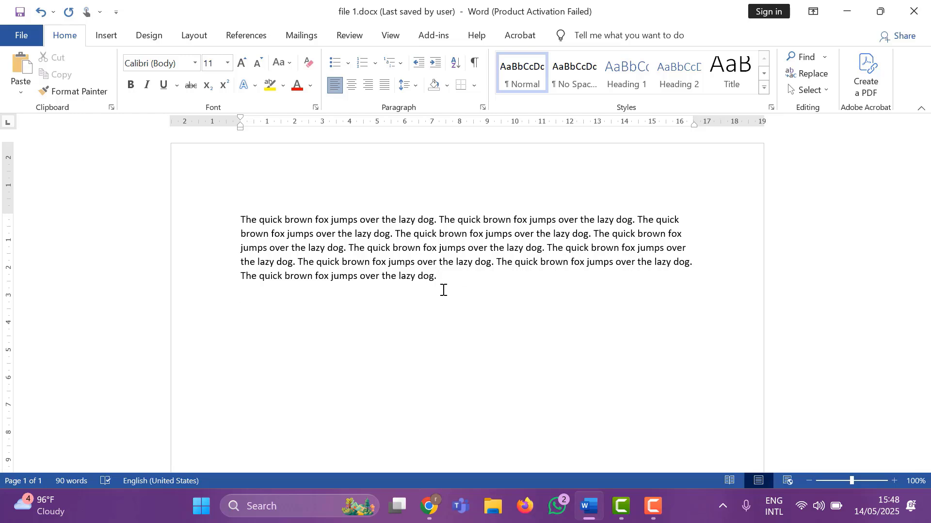
Define a new bullet using the heart from the Symbol font (code 169) and apply it on a new line below the paragraph
click(348, 64)
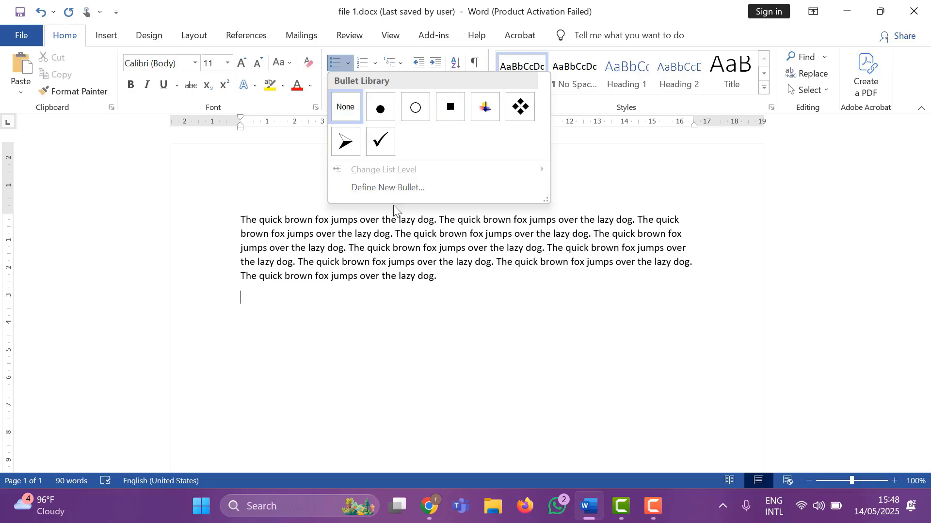
click(398, 193)
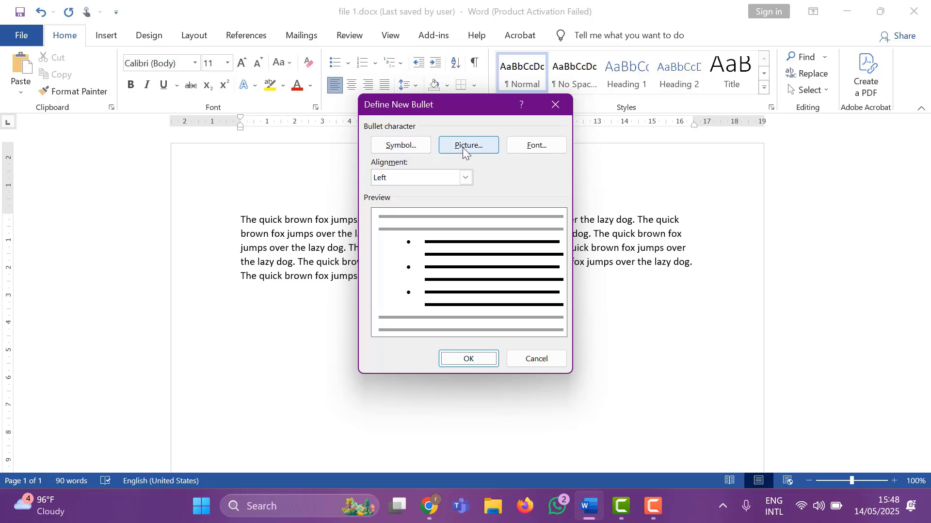
click(398, 151)
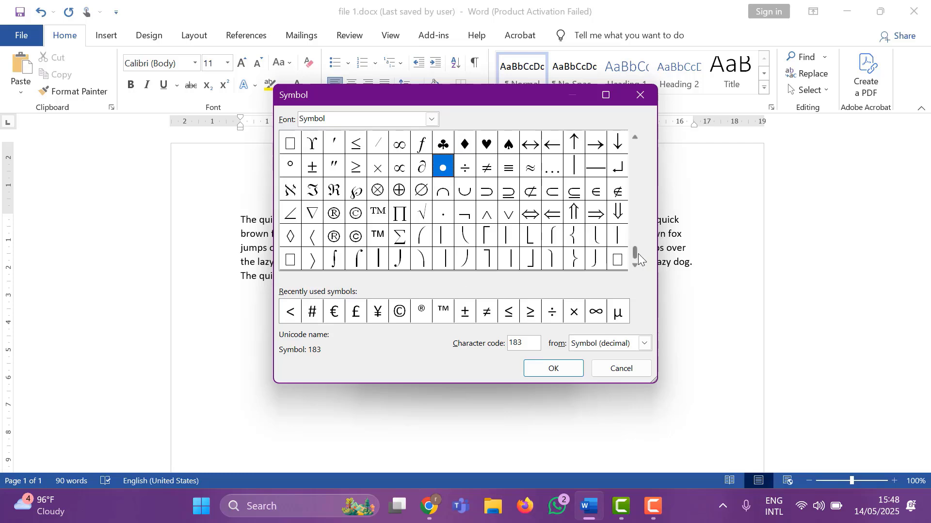
drag(637, 240, 636, 237)
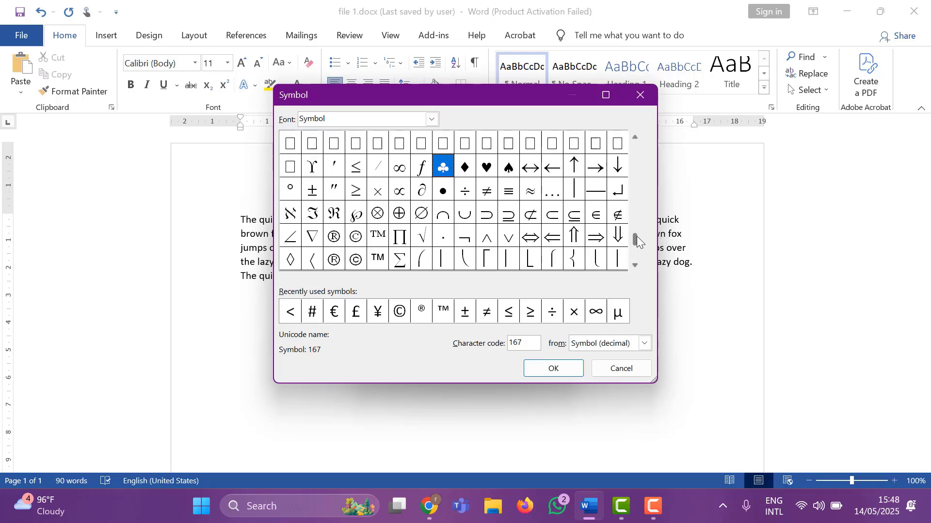
click(487, 169)
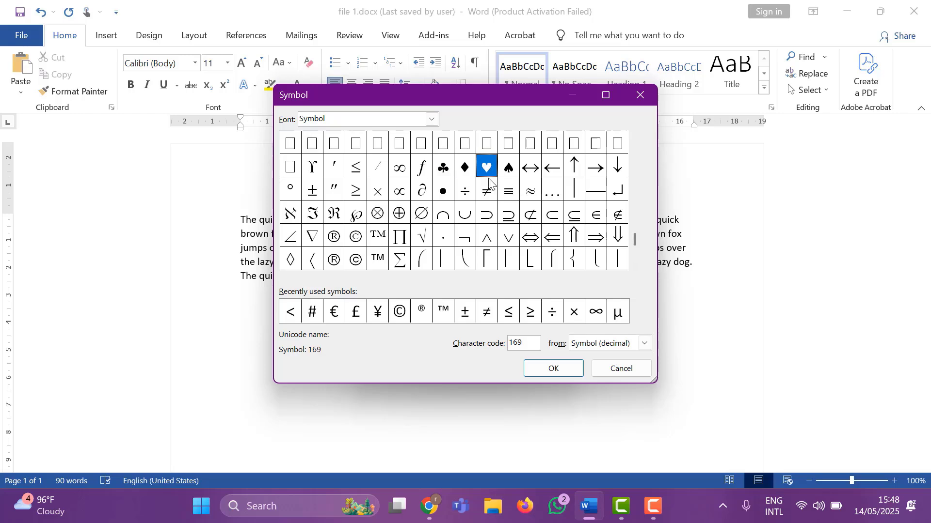
click(540, 368)
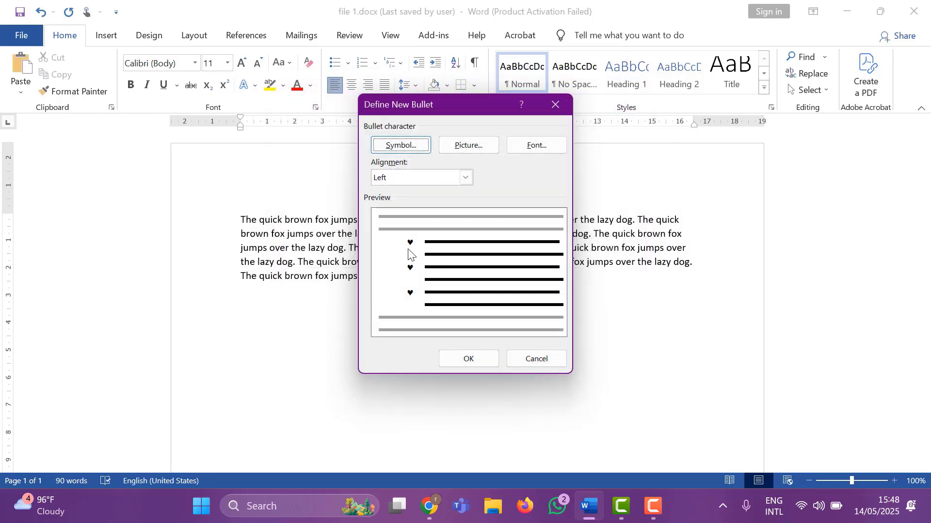
click(463, 360)
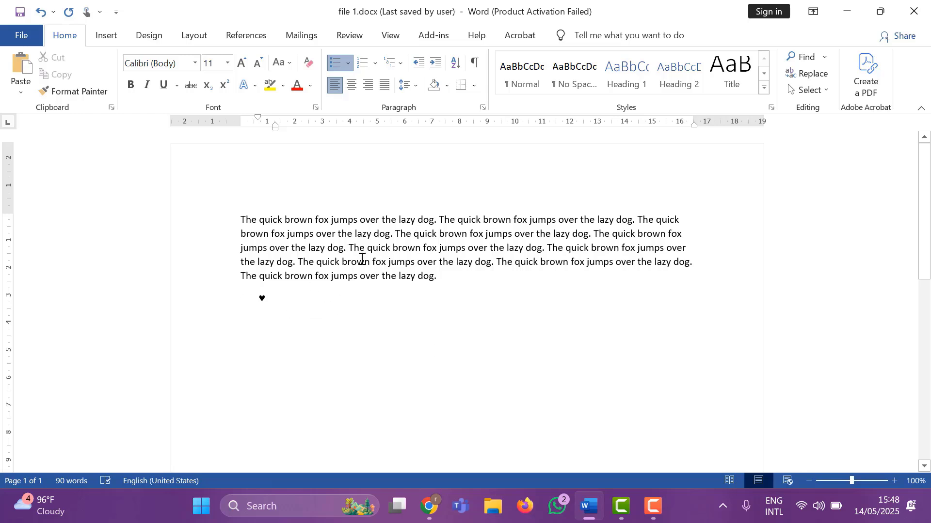
Enter the bulleted list items The, Quick and Brown
text(The)
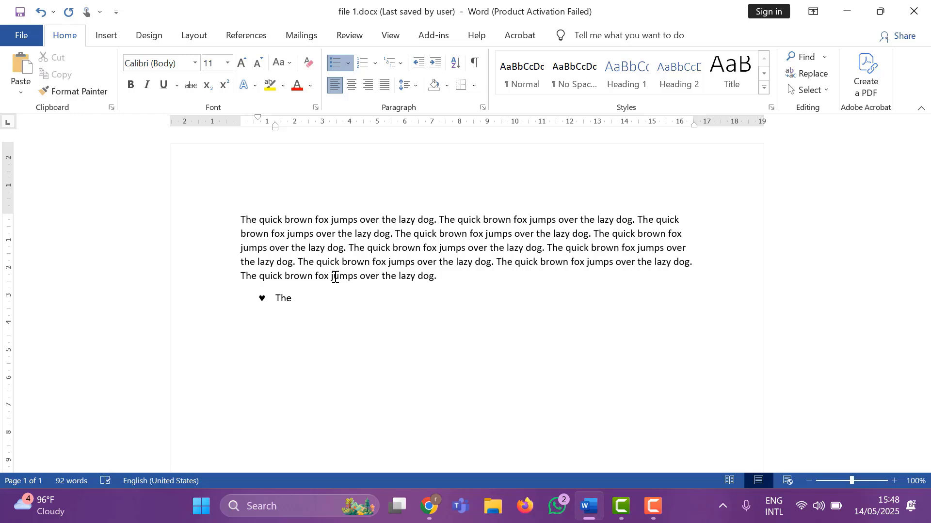
key(Return)
text(qi)
key(BackSpace)
text(uick)
key(Return)
text(brown)
End the bulleted list and add a plain, unindented line reading "The" below it
key(Return)
key(BackSpace)
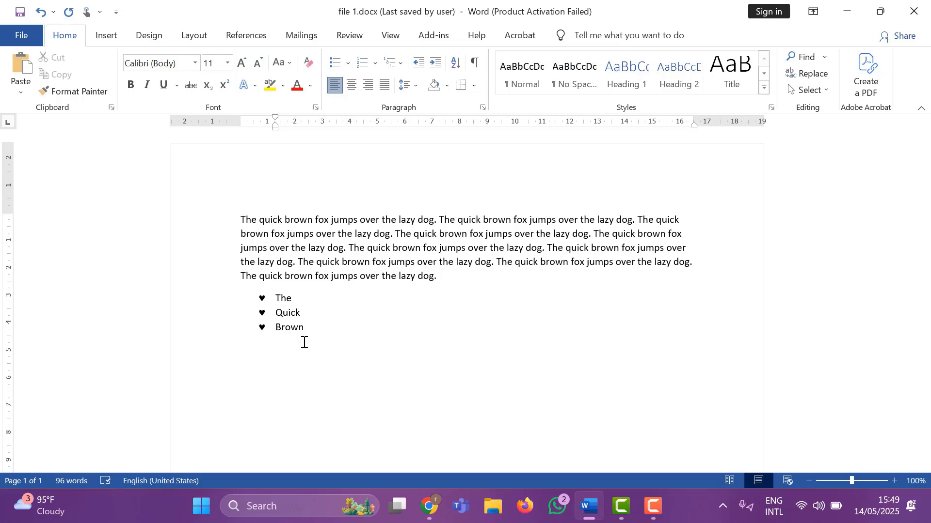
key(BackSpace)
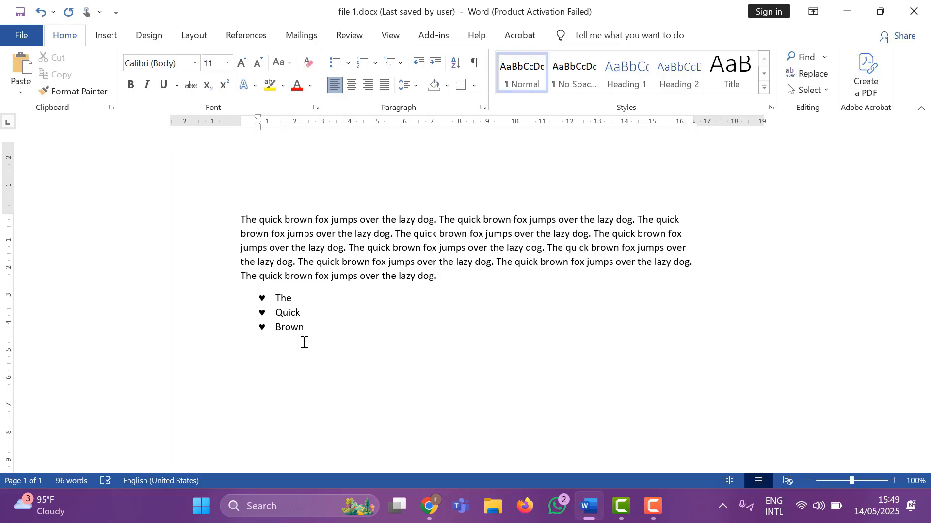
key(BackSpace)
text(the)
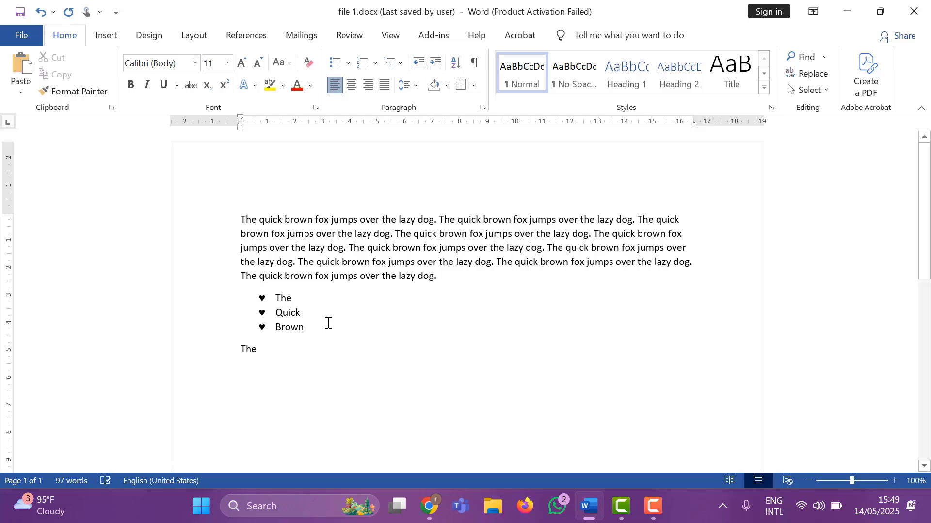
Change the bullets of the three-item list to the multicoloured picture bullet from the library
click(262, 297)
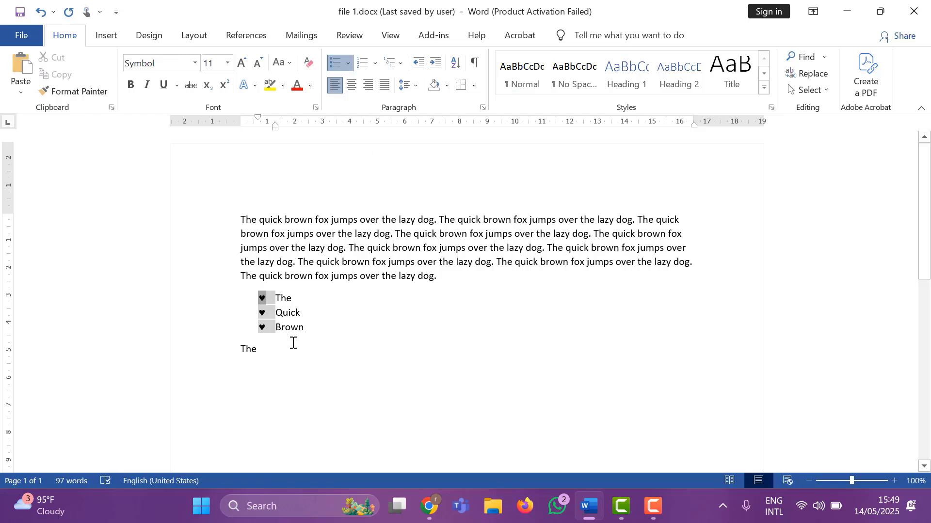
click(348, 62)
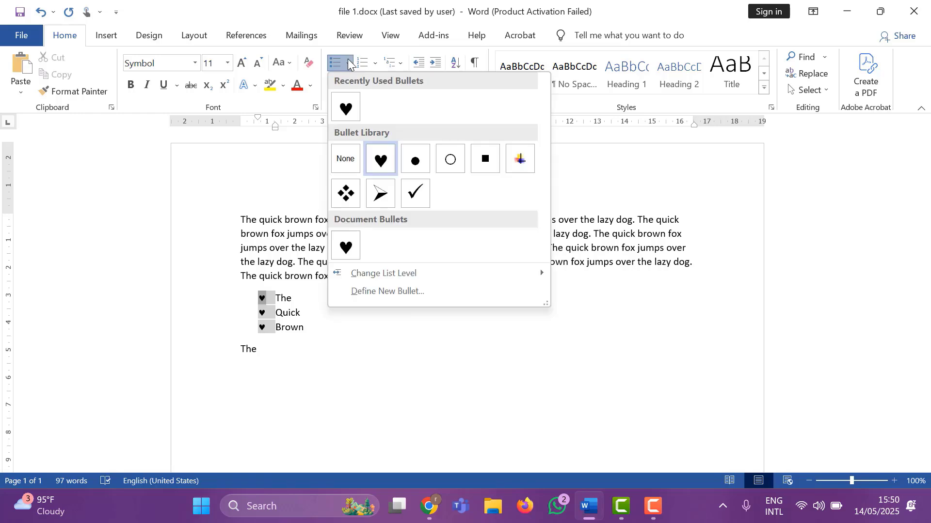
click(516, 167)
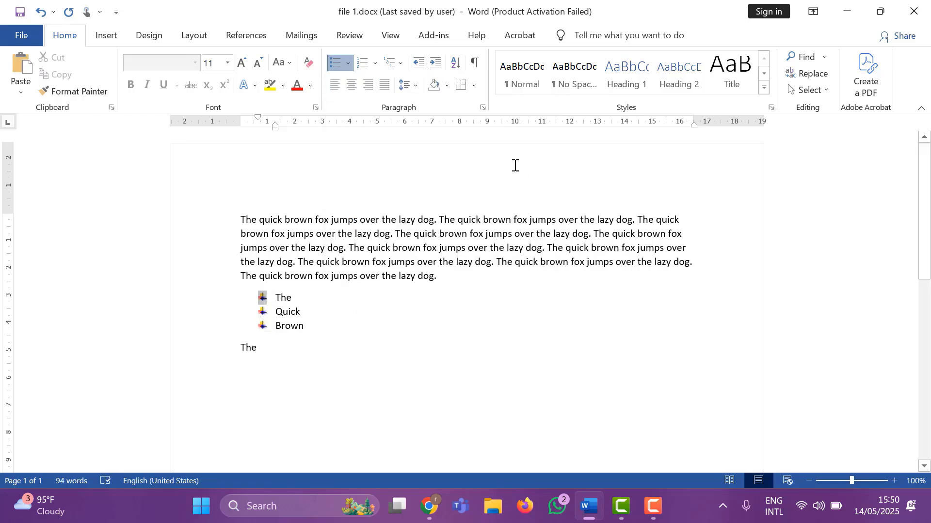
click(376, 66)
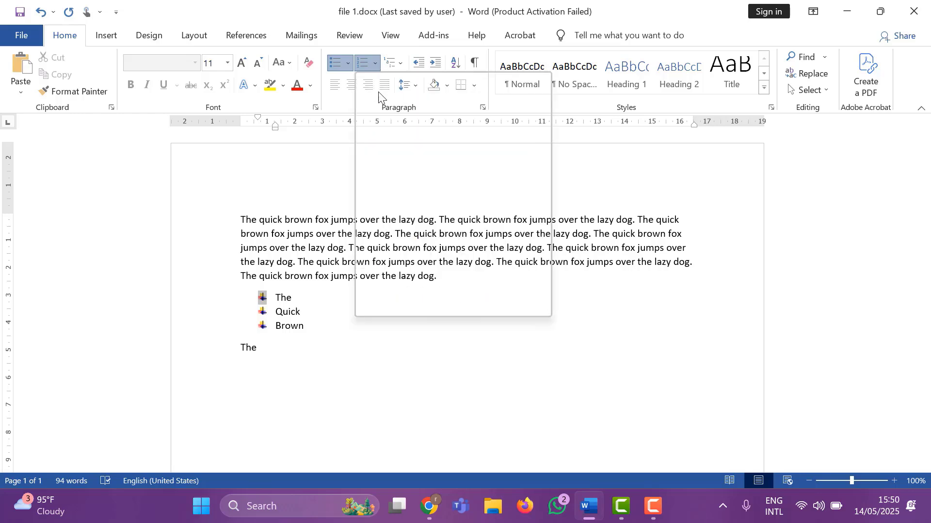
click(376, 65)
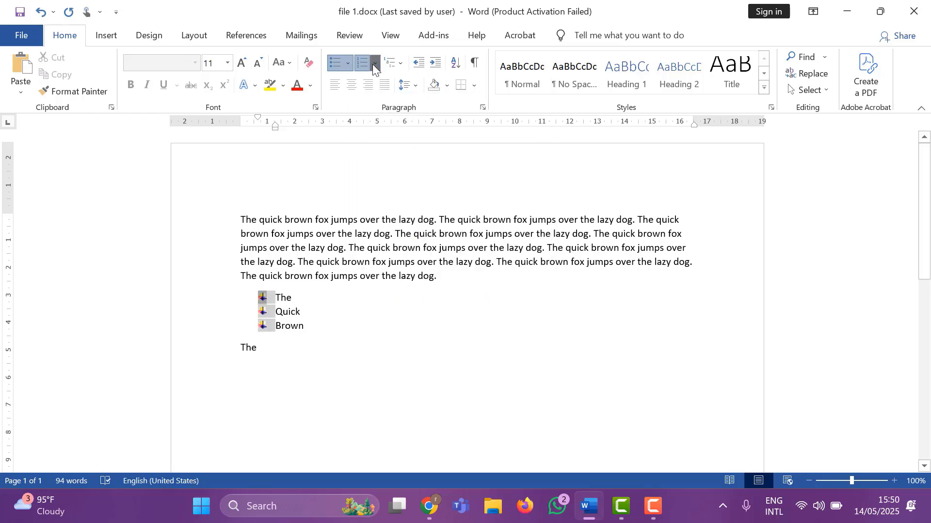
click(375, 64)
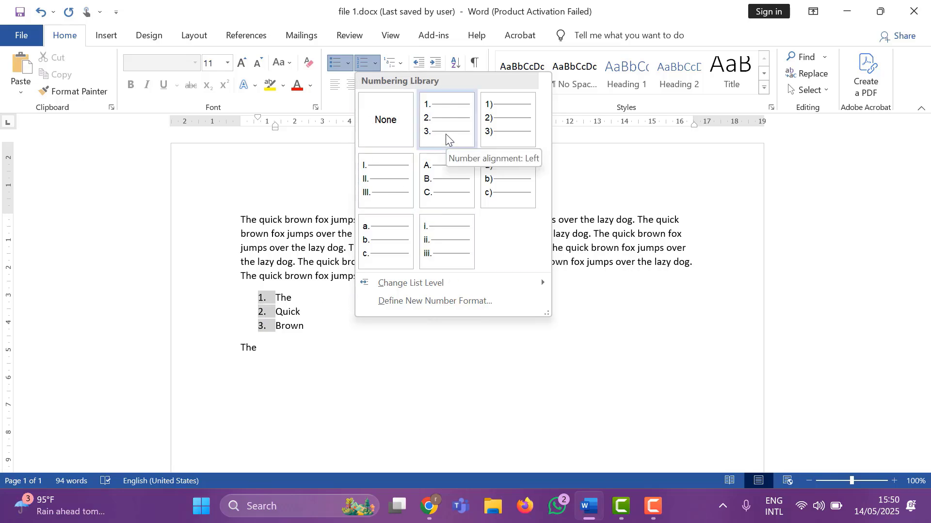
click(653, 180)
click(318, 312)
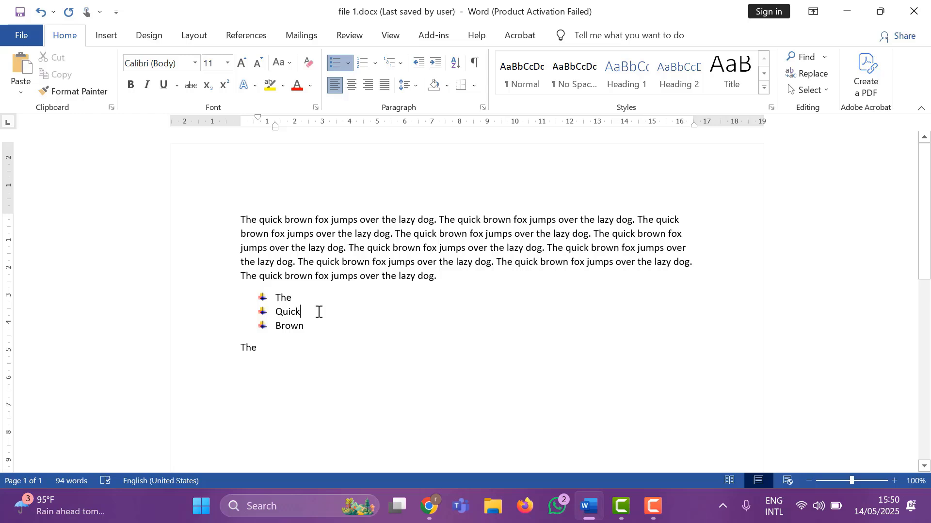
Start a numbered list in the 1., 2., 3. format on a new line below the plain text "The"
click(277, 343)
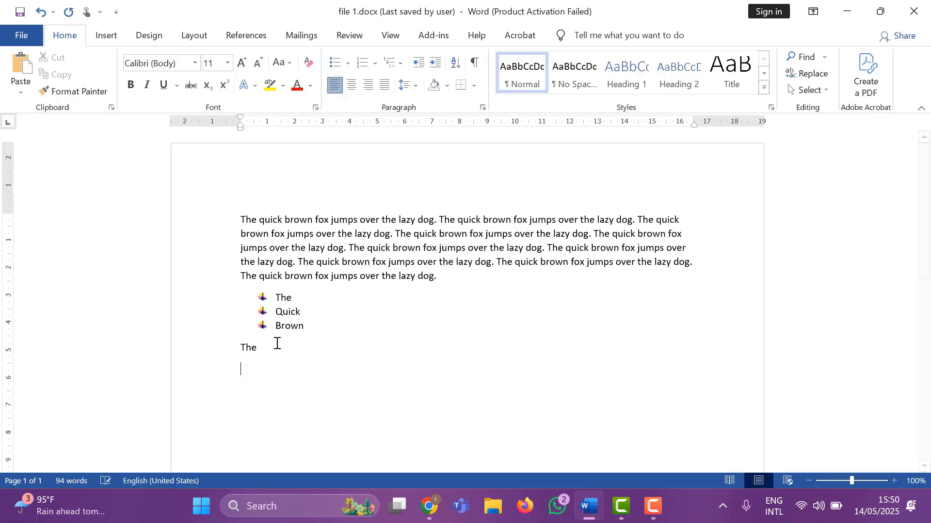
click(377, 65)
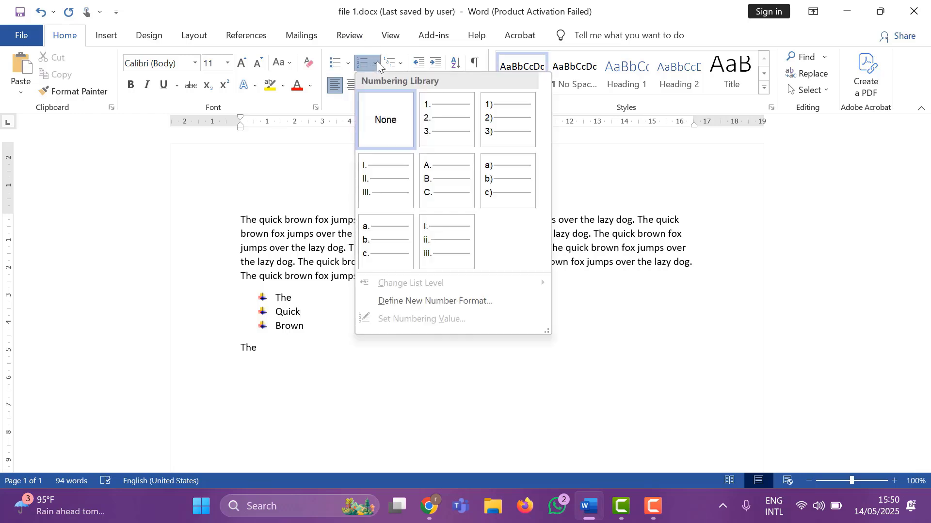
click(433, 129)
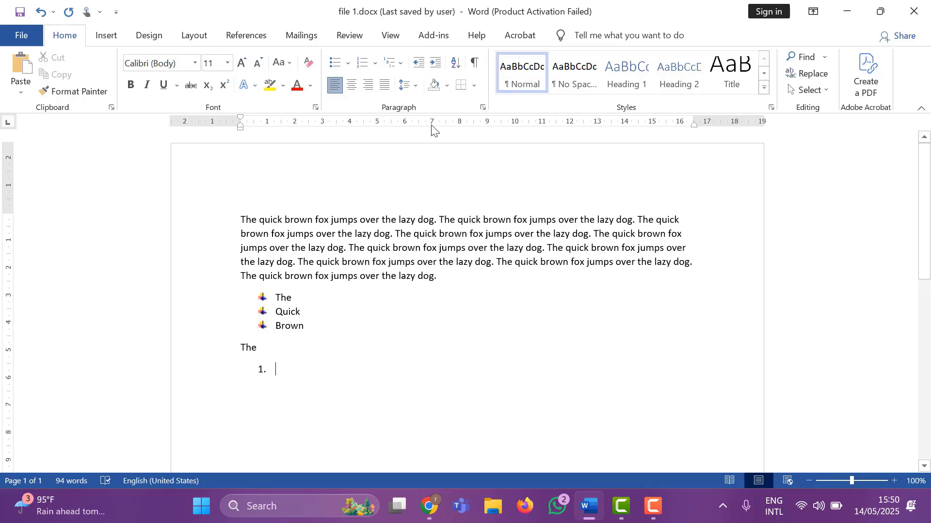
Enter the numbered list items The, Quick, Brown and Fox, and start a fifth item
text(the)
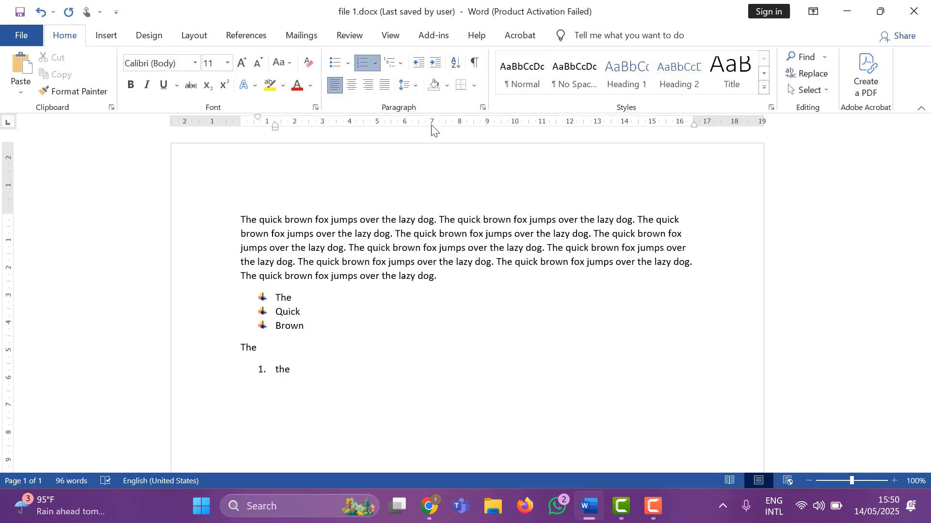
key(Return)
text(quick)
key(Return)
text(b)
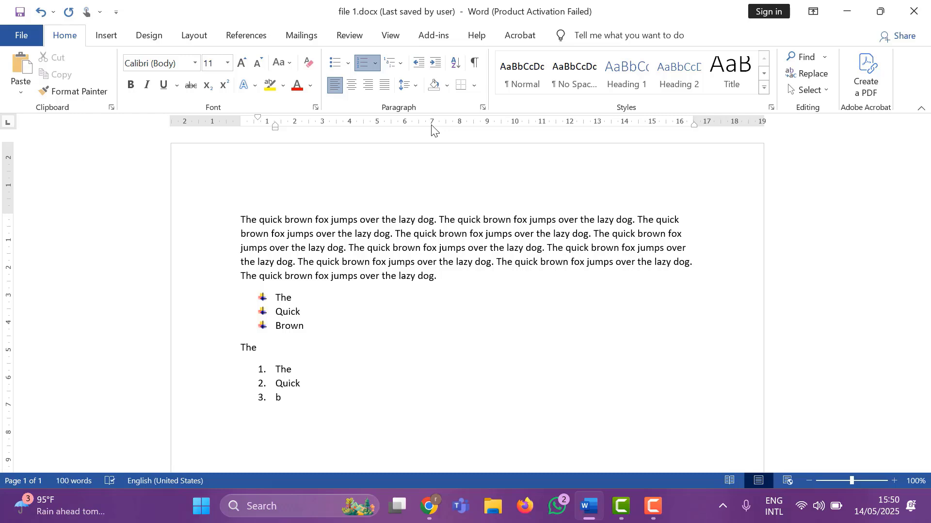
text(rown)
key(Return)
text(Fox)
key(Return)
click(305, 383)
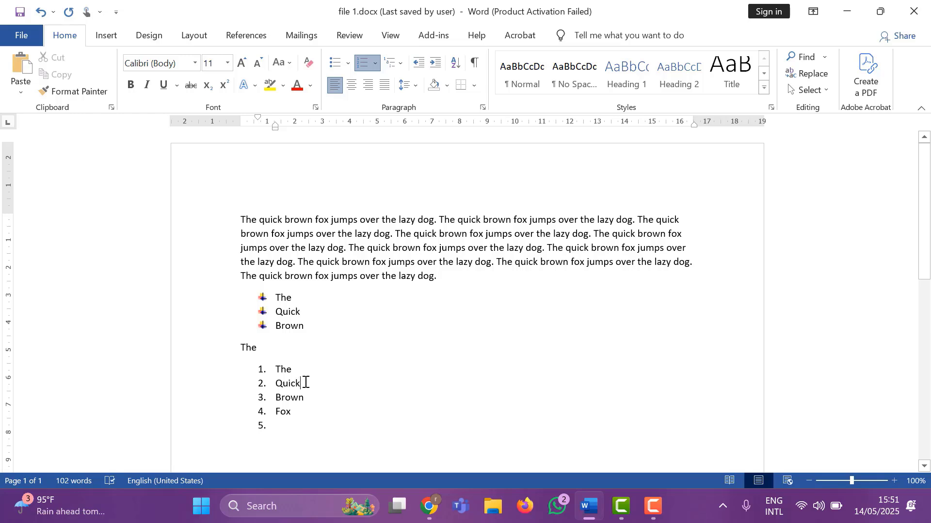
Delete the item Quick from the numbered list, together with its line, so the remaining items close up
key(BackSpace)
key(BackSpace)
key(BackSpace)
key(BackSpace)
key(BackSpace)
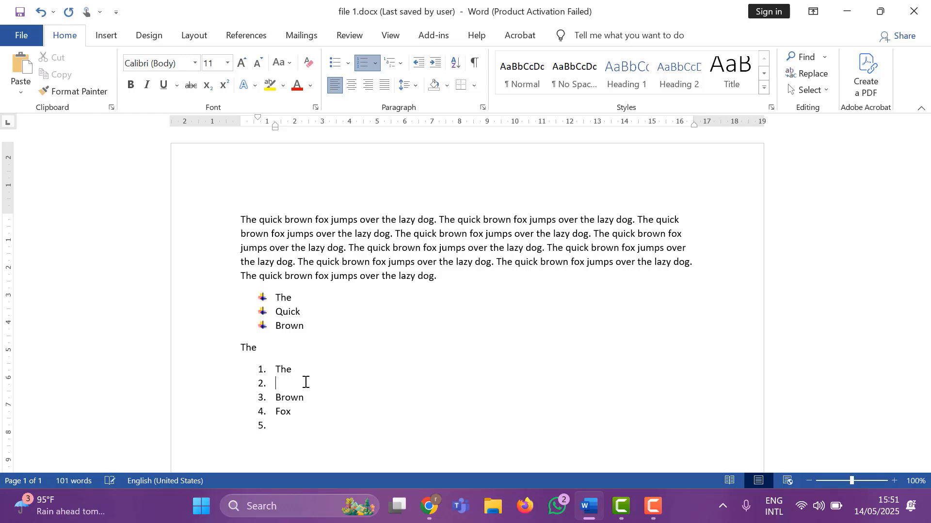
key(BackSpace)
key(BackSpace)
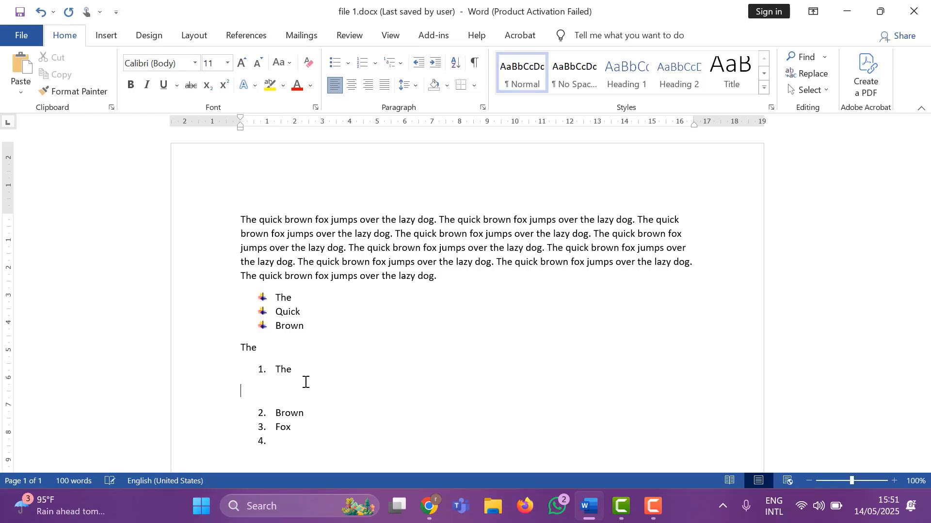
key(BackSpace)
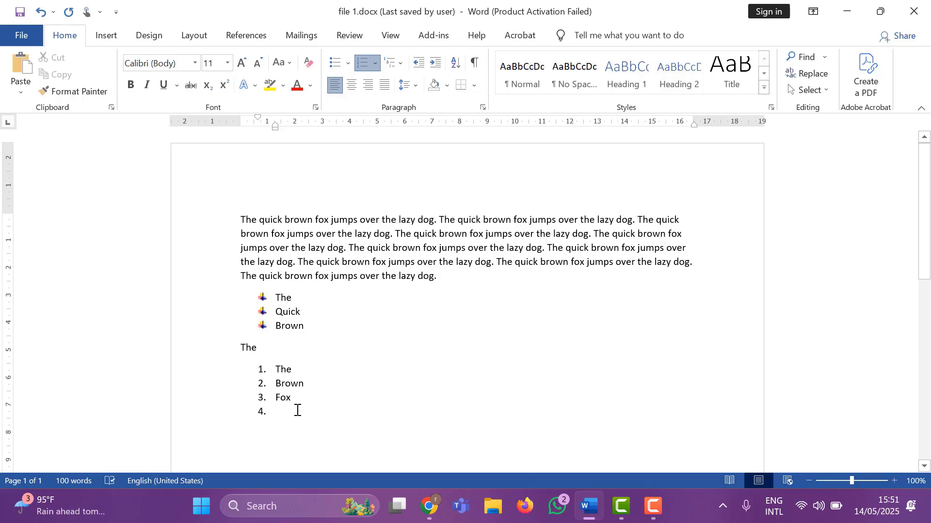
Change the numbering of the whole numbered list to the A., B., C. format
click(261, 370)
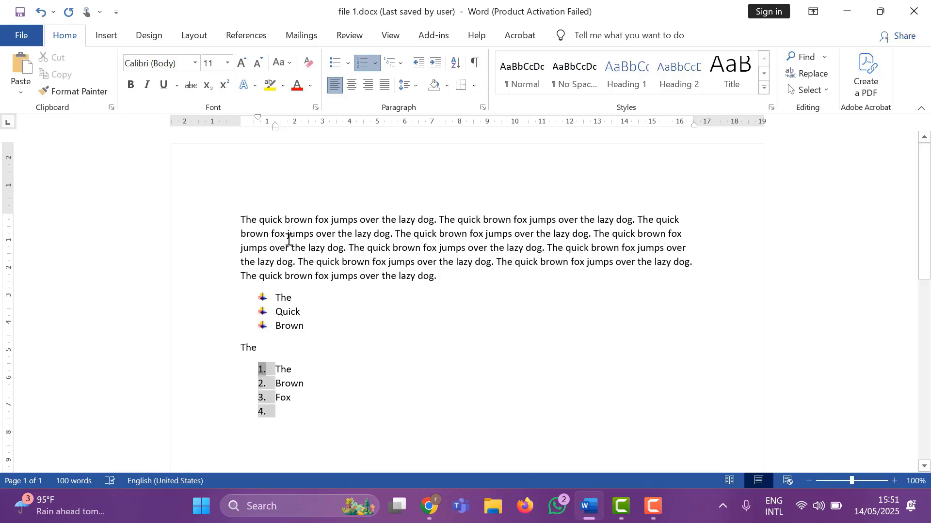
click(374, 63)
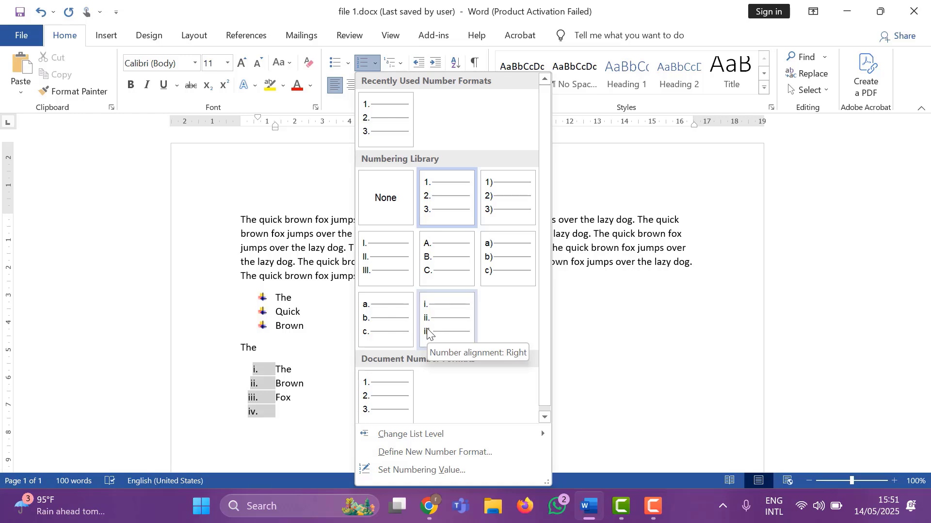
click(451, 273)
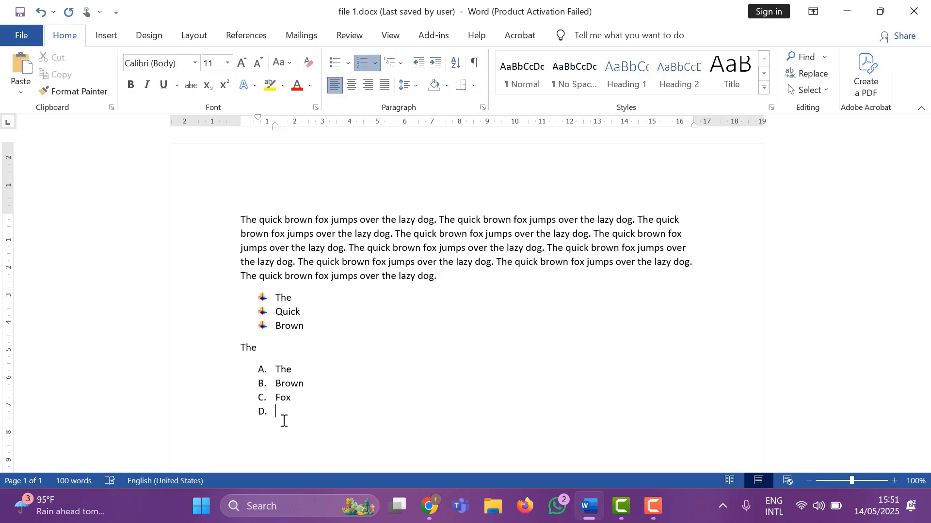
Add the items Jumps, Over and The at the end of the lettered list and start another item
text(jumps)
key(Return)
text(over)
key(Return)
text(the)
key(Return)
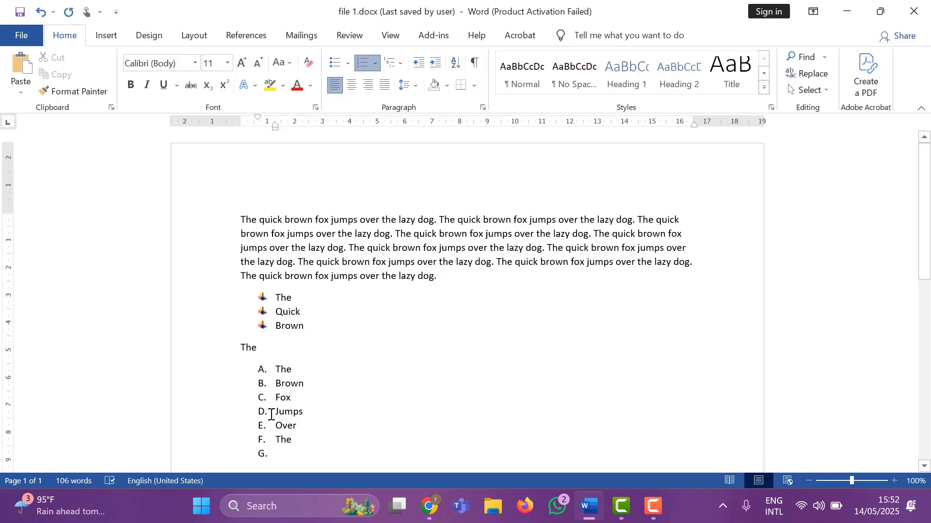
Delete the item Jumps and its line from the lettered list
click(307, 412)
key(BackSpace)
key(BackSpace)
key(BackSpace)
key(BackSpace)
key(BackSpace)
key(BackSpace)
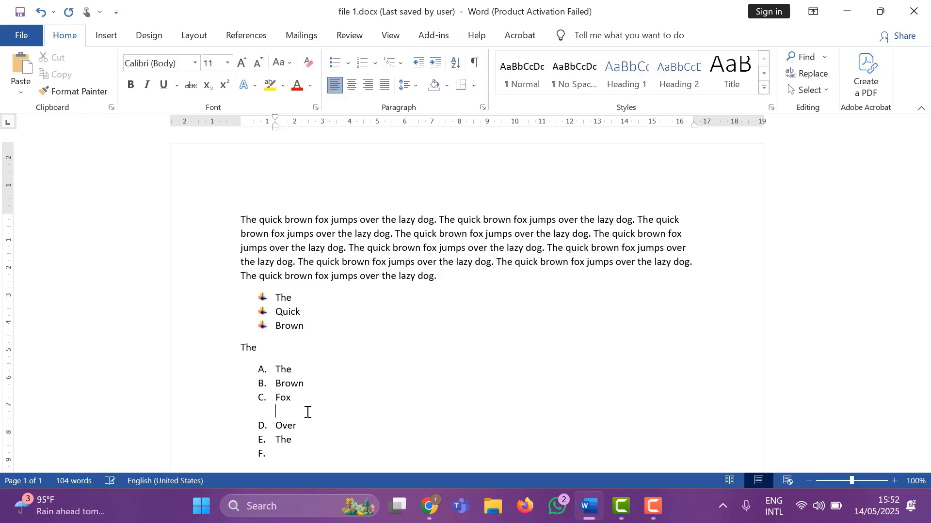
key(BackSpace)
key(BackSpace)
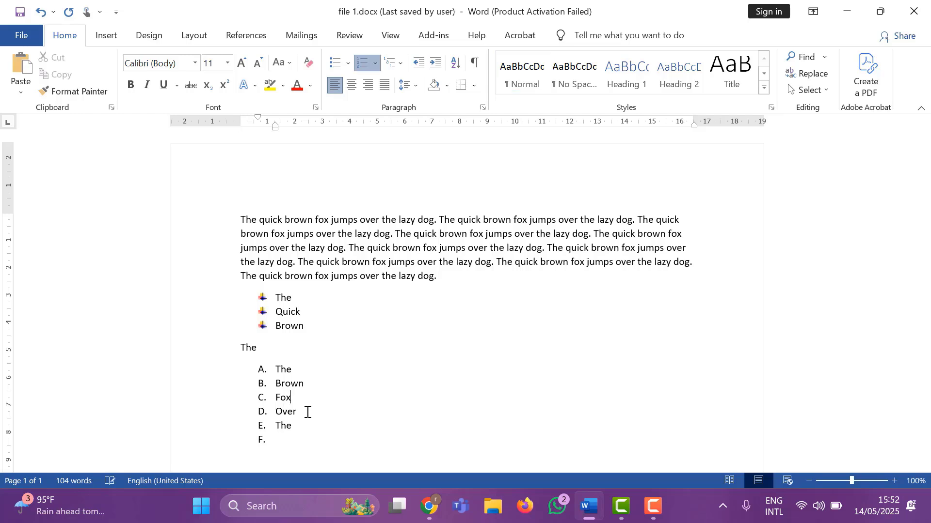